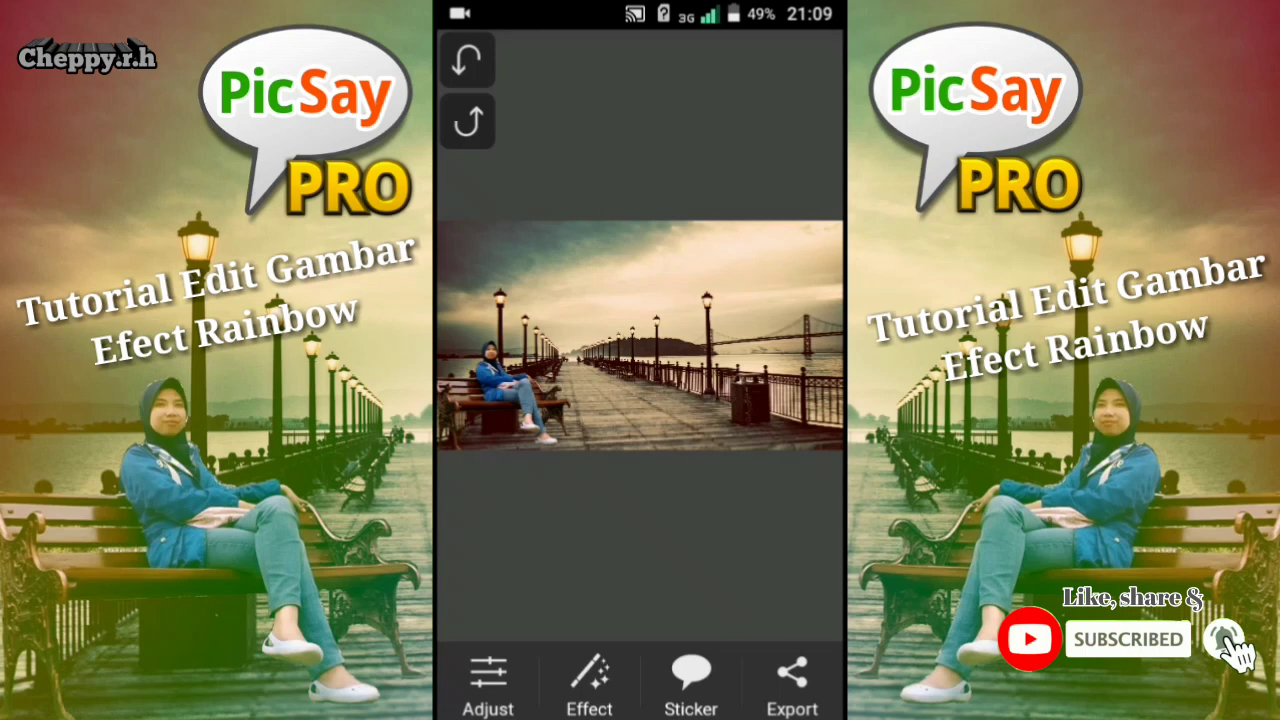
Apply a Tint of -25 through the Temperature / Tint adjustment.
{"action": "left_click", "coordinate": [488, 680]}
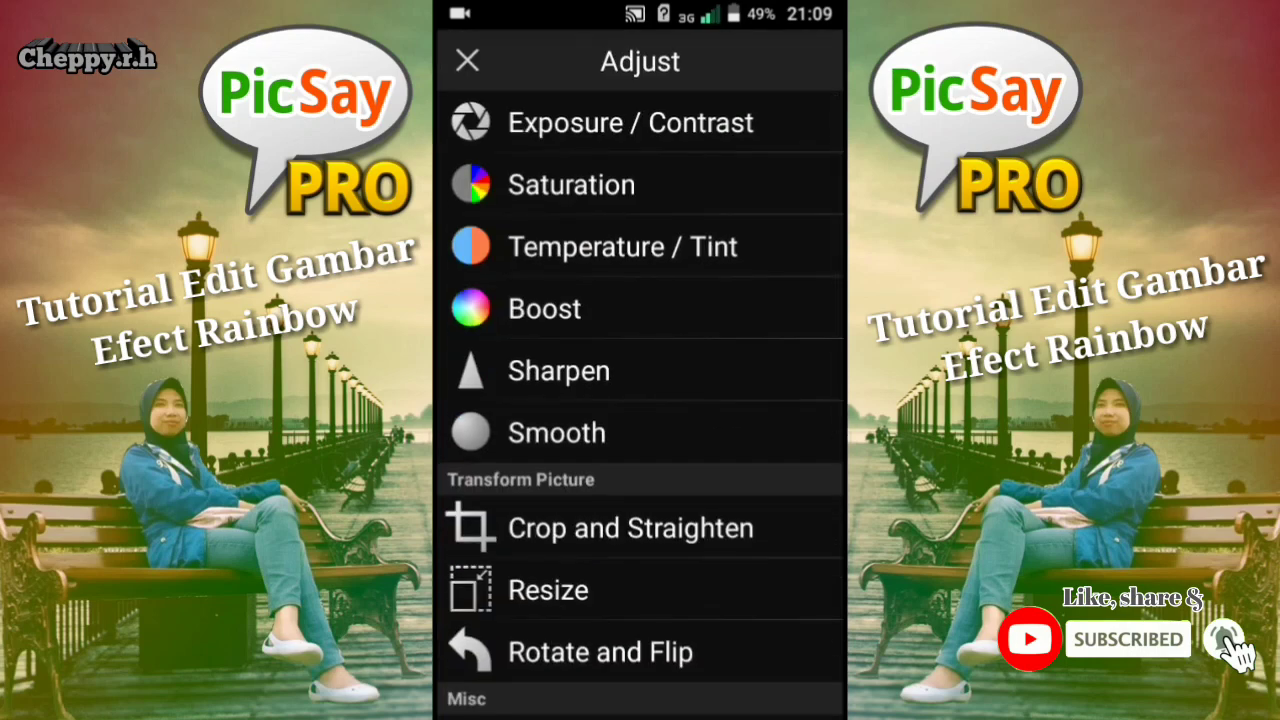
{"action": "left_click", "coordinate": [622, 247]}
{"action": "left_click", "coordinate": [630, 529]}
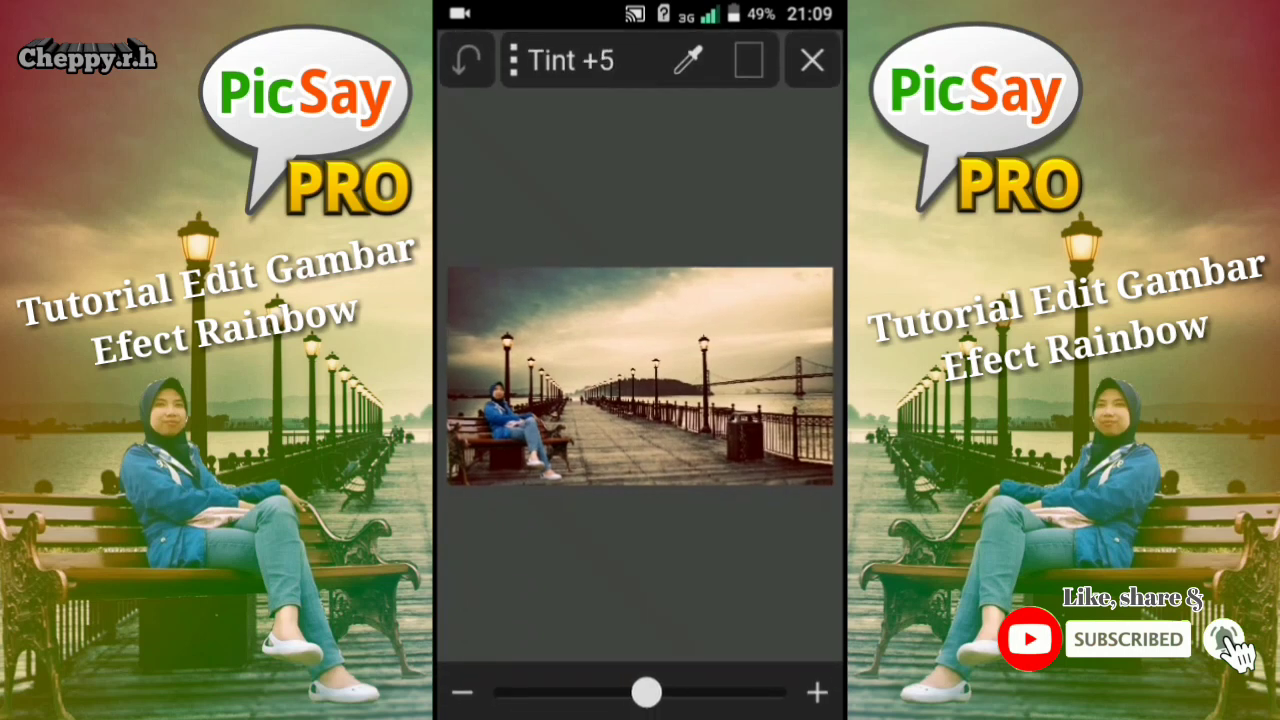
{"action": "mouse_move", "coordinate": [646, 692]}
{"action": "left_mouse_down"}
{"action": "mouse_move", "coordinate": [671, 692]}
{"action": "mouse_move", "coordinate": [584, 692]}
{"action": "mouse_move", "coordinate": [606, 692]}
{"action": "left_mouse_up"}
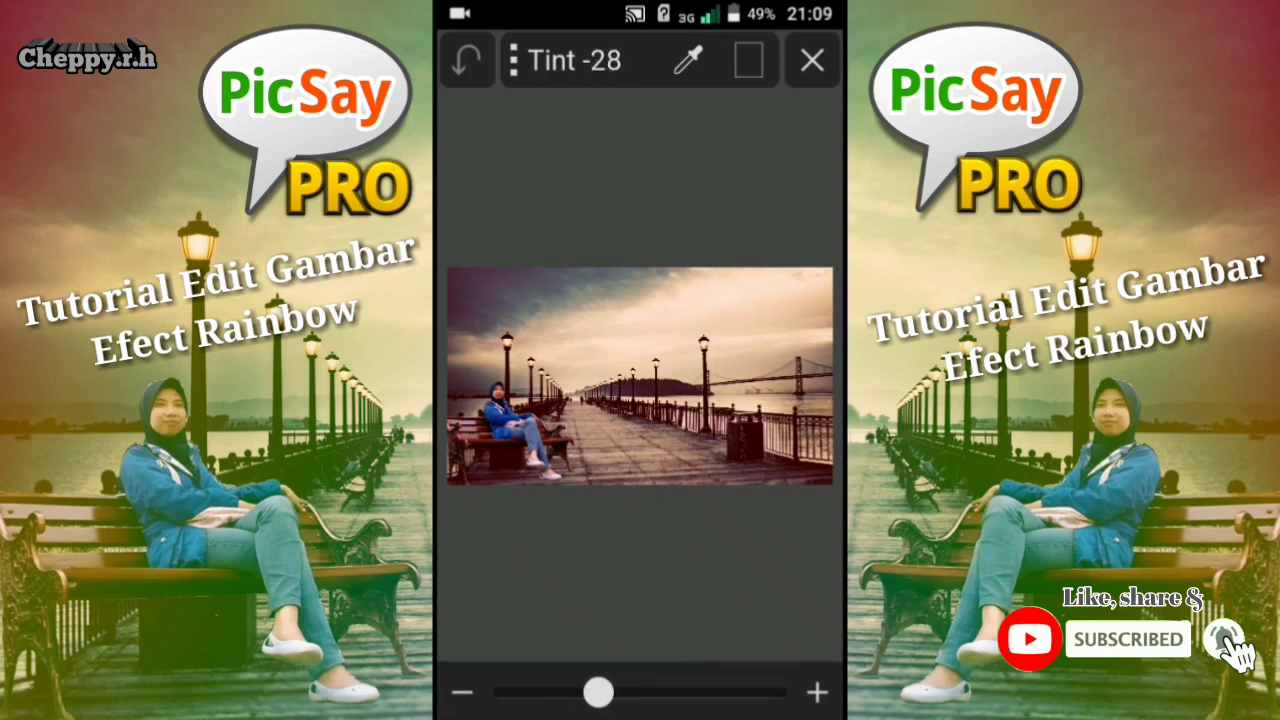
{"action": "left_click_drag", "start_coordinate": [600, 692], "coordinate": [603, 692]}
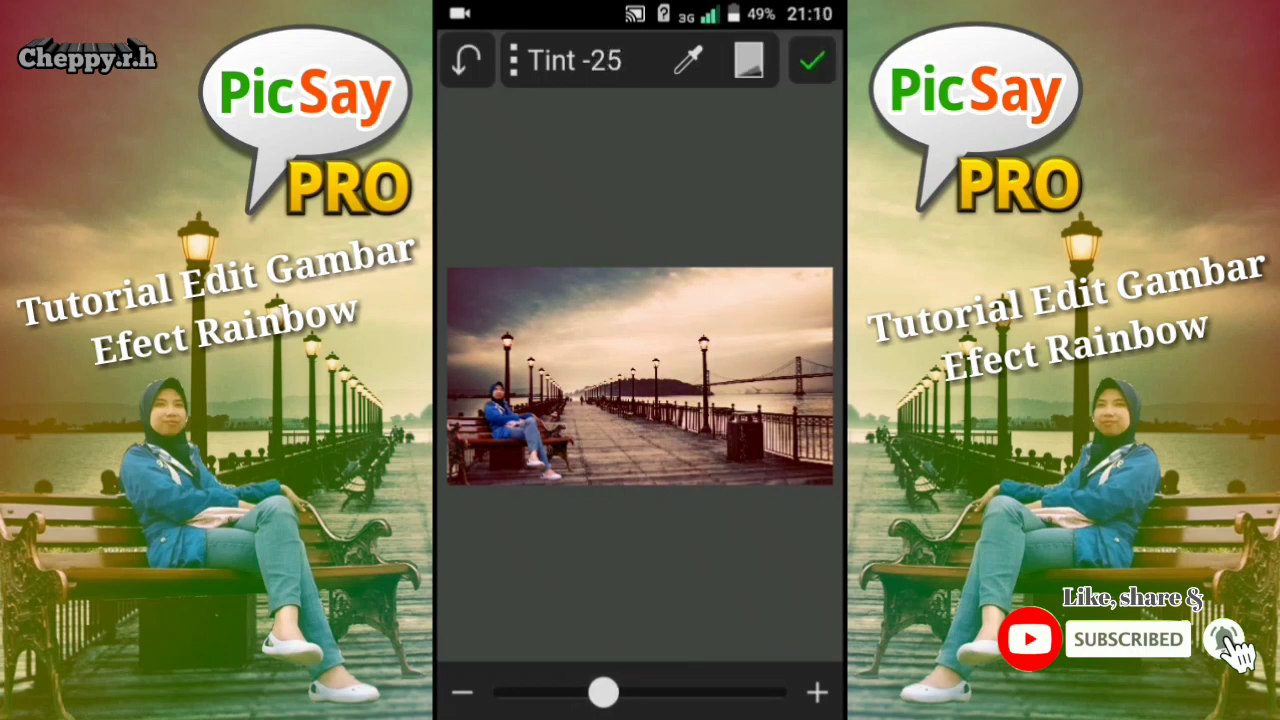
{"action": "left_click", "coordinate": [812, 61]}
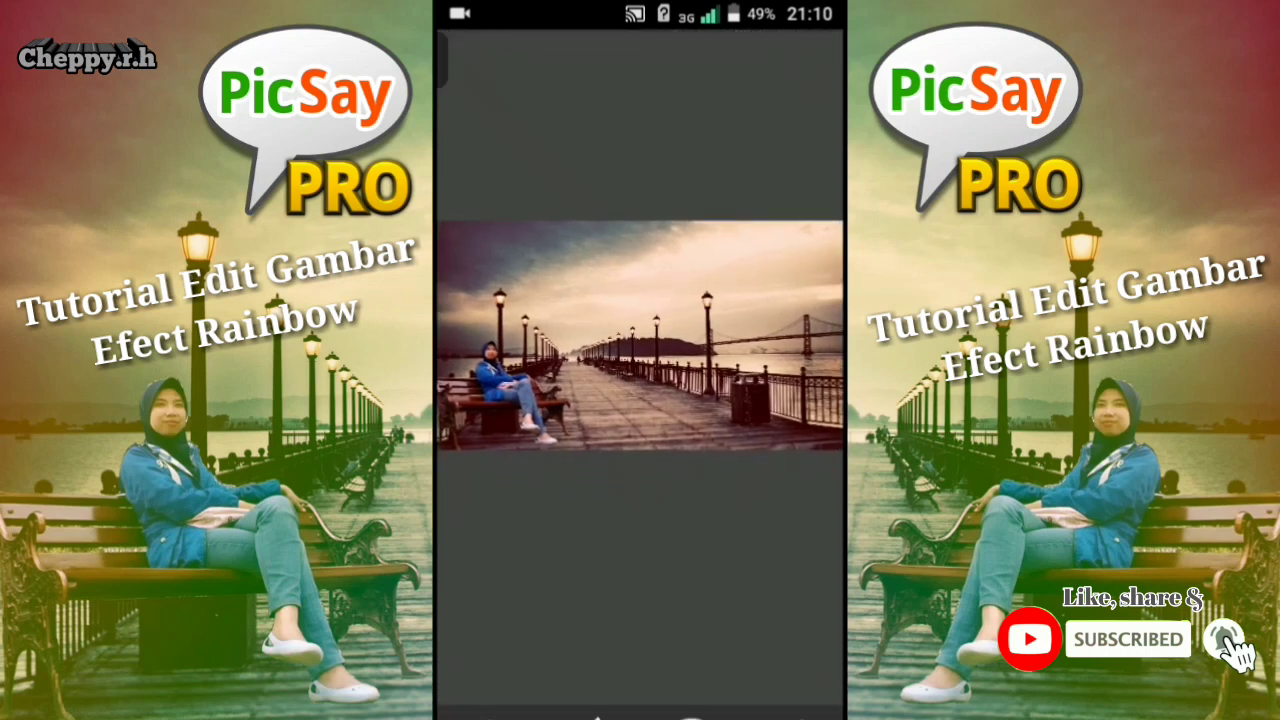
Apply the Rainbow colour adjustment effect at 36% strength.
{"action": "left_click", "coordinate": [589, 680]}
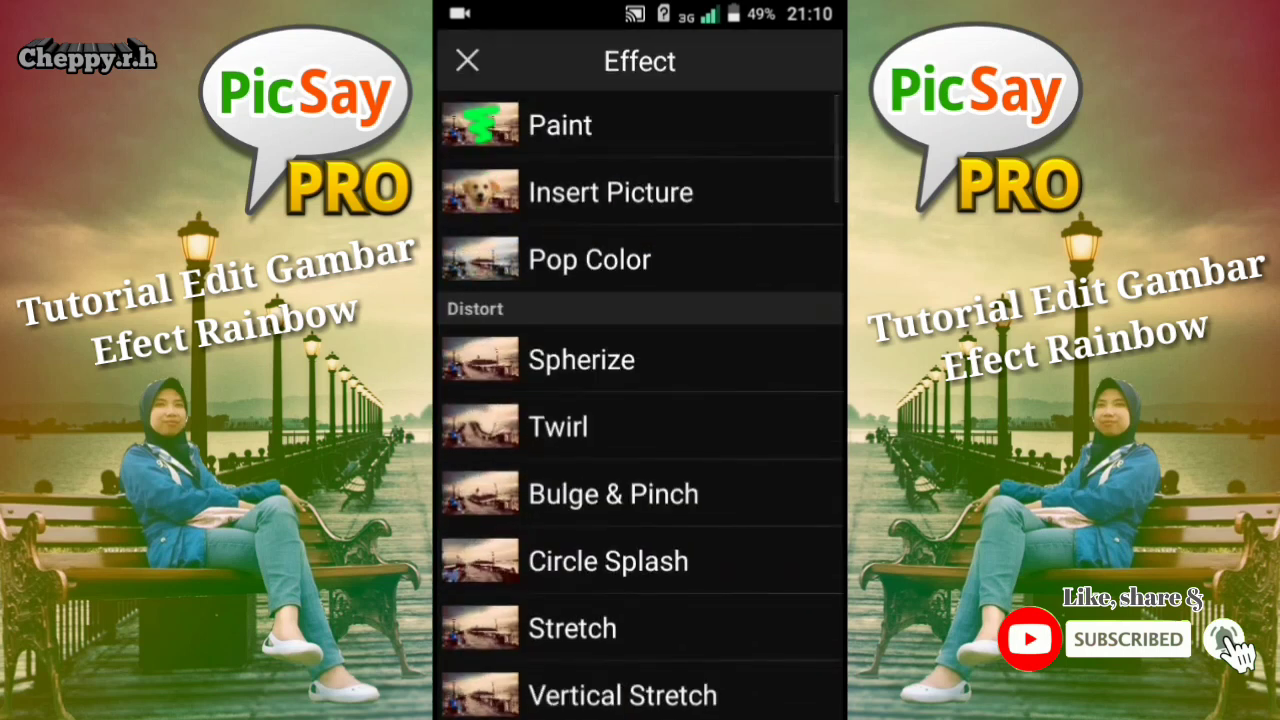
{"action": "scroll", "coordinate": [640, 400], "scroll_direction": "down", "scroll_amount": 3}
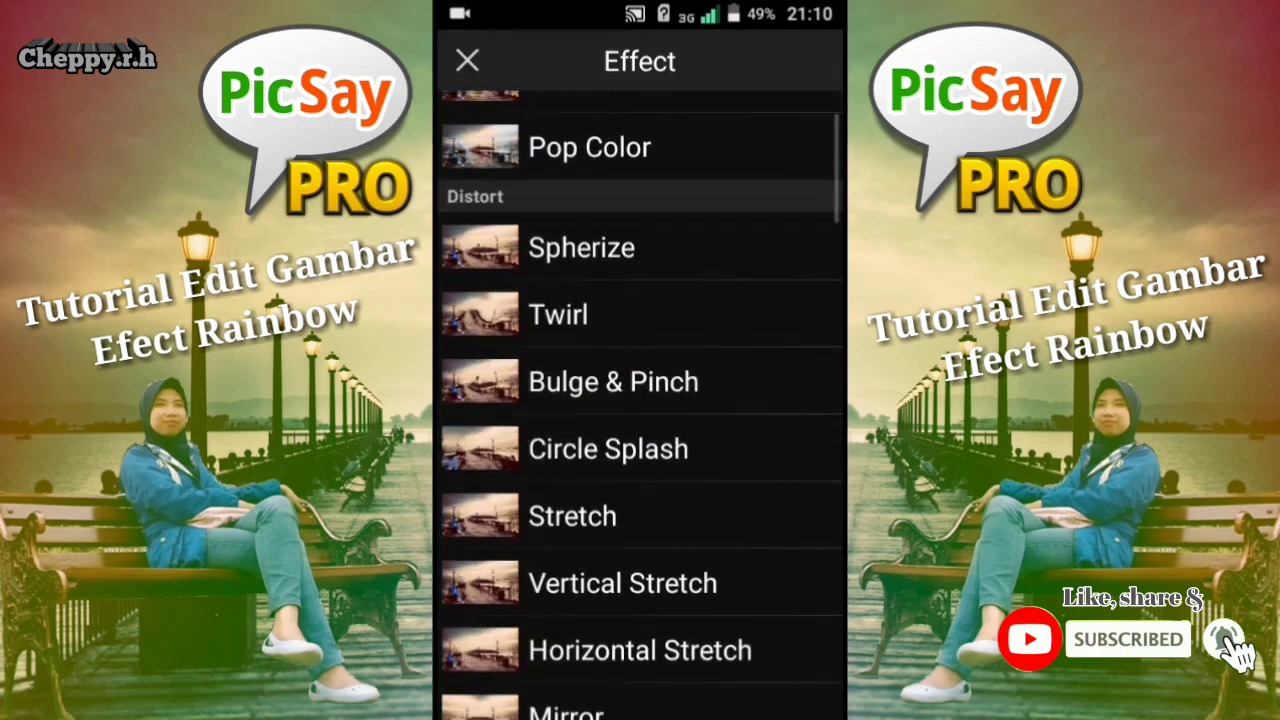
{"action": "scroll", "coordinate": [640, 400], "scroll_direction": "down", "scroll_amount": 3}
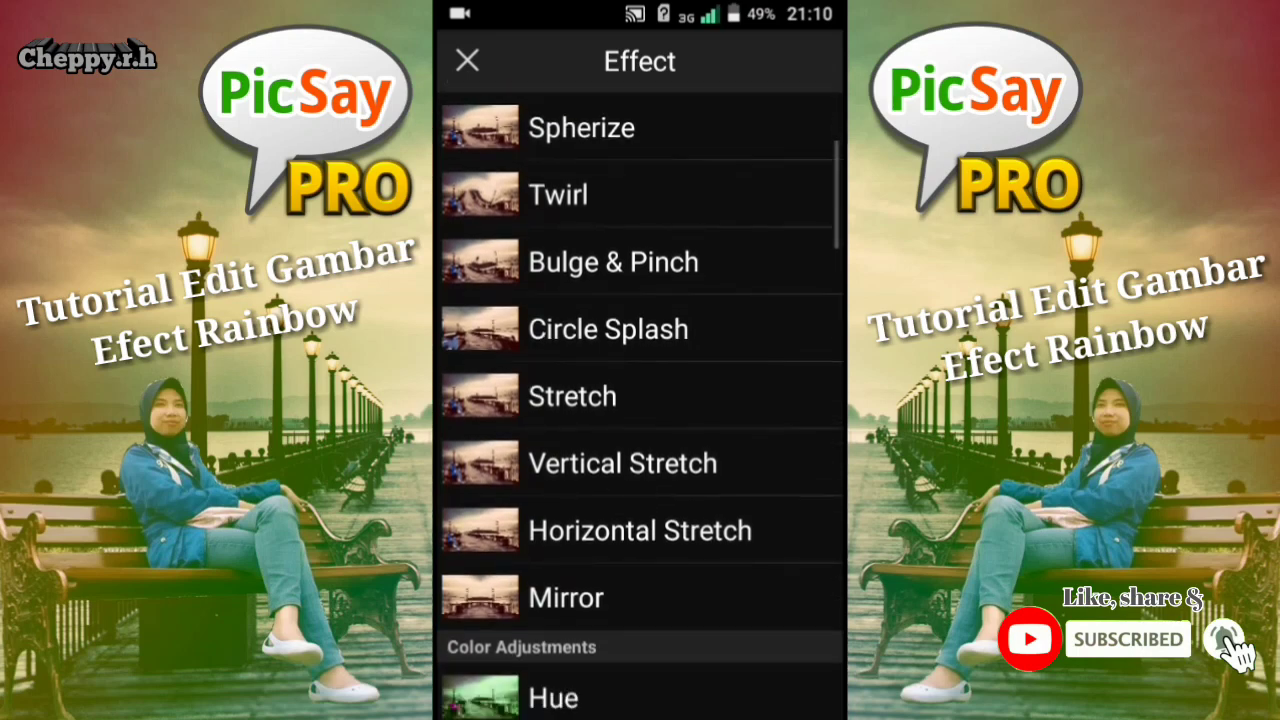
{"action": "scroll", "coordinate": [640, 400], "scroll_direction": "down", "scroll_amount": 5}
{"action": "scroll", "coordinate": [640, 400], "scroll_direction": "down", "scroll_amount": 3}
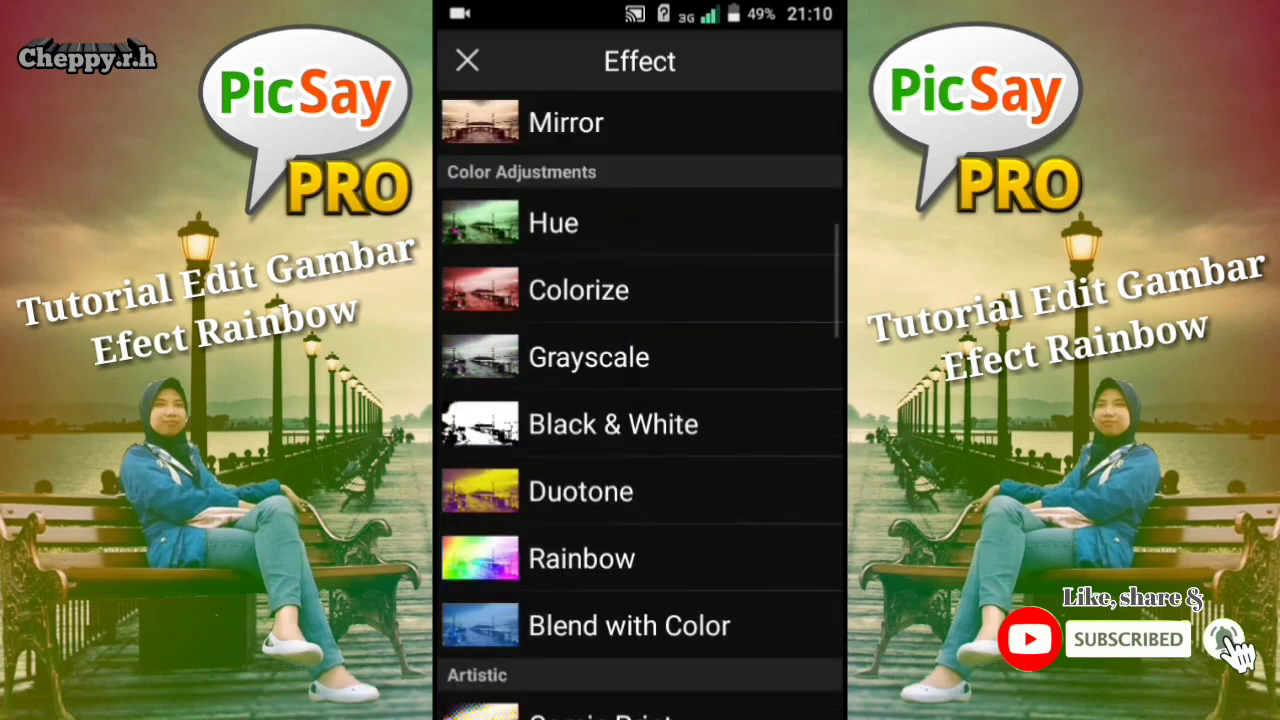
{"action": "left_click", "coordinate": [580, 557]}
{"action": "left_click_drag", "start_coordinate": [718, 692], "coordinate": [597, 692]}
{"action": "left_click", "coordinate": [811, 61]}
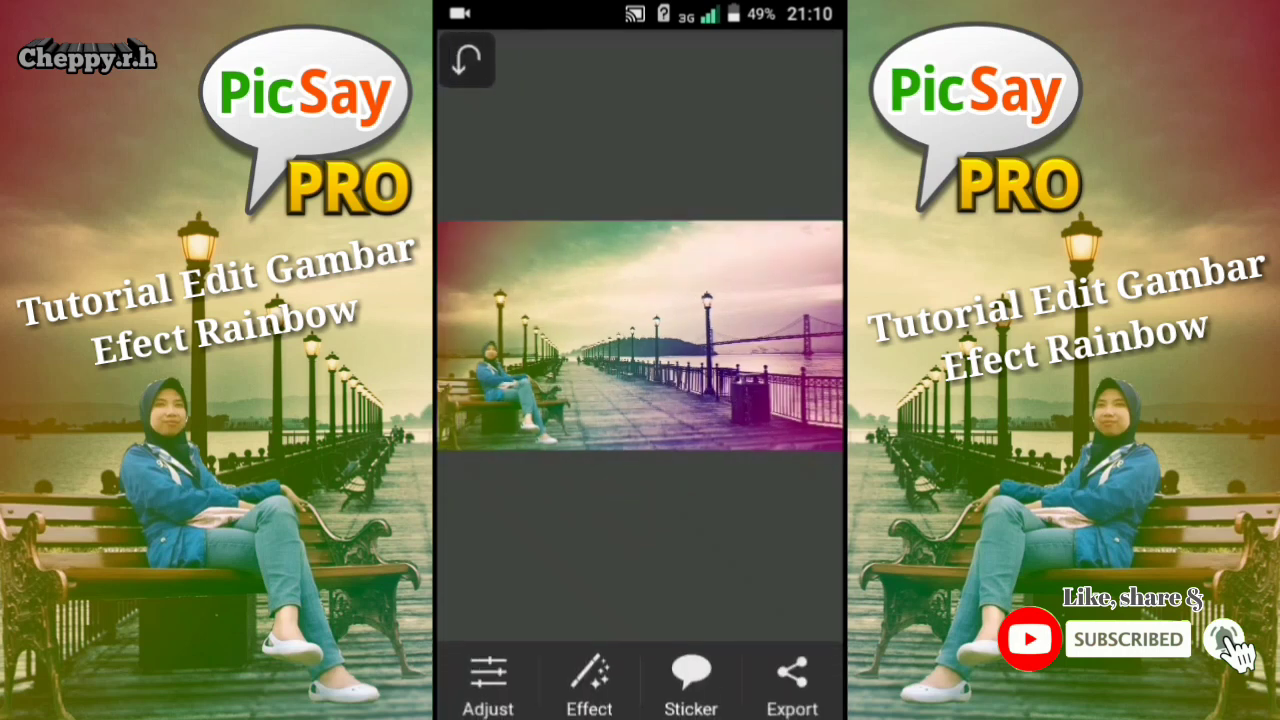
{"action": "left_click", "coordinate": [792, 680]}
Export the picture by saving it to the PicSayPro album.
{"action": "left_click", "coordinate": [792, 680]}
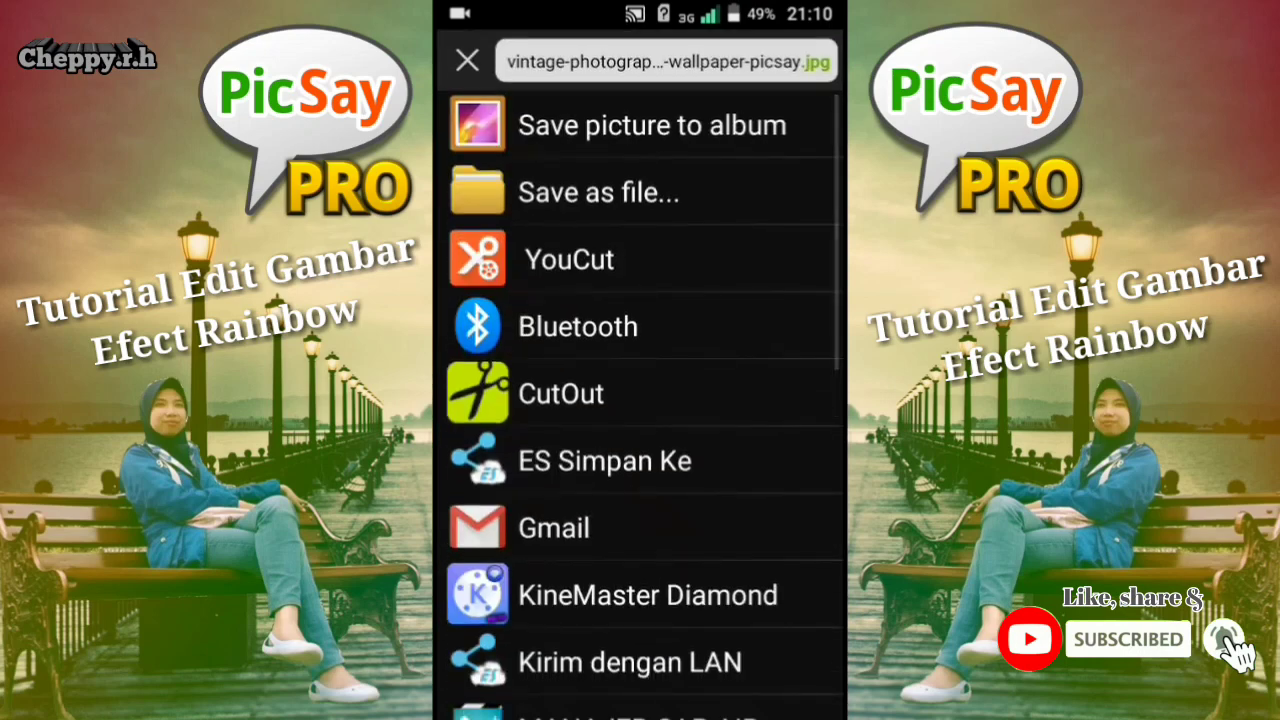
{"action": "left_click", "coordinate": [652, 125]}
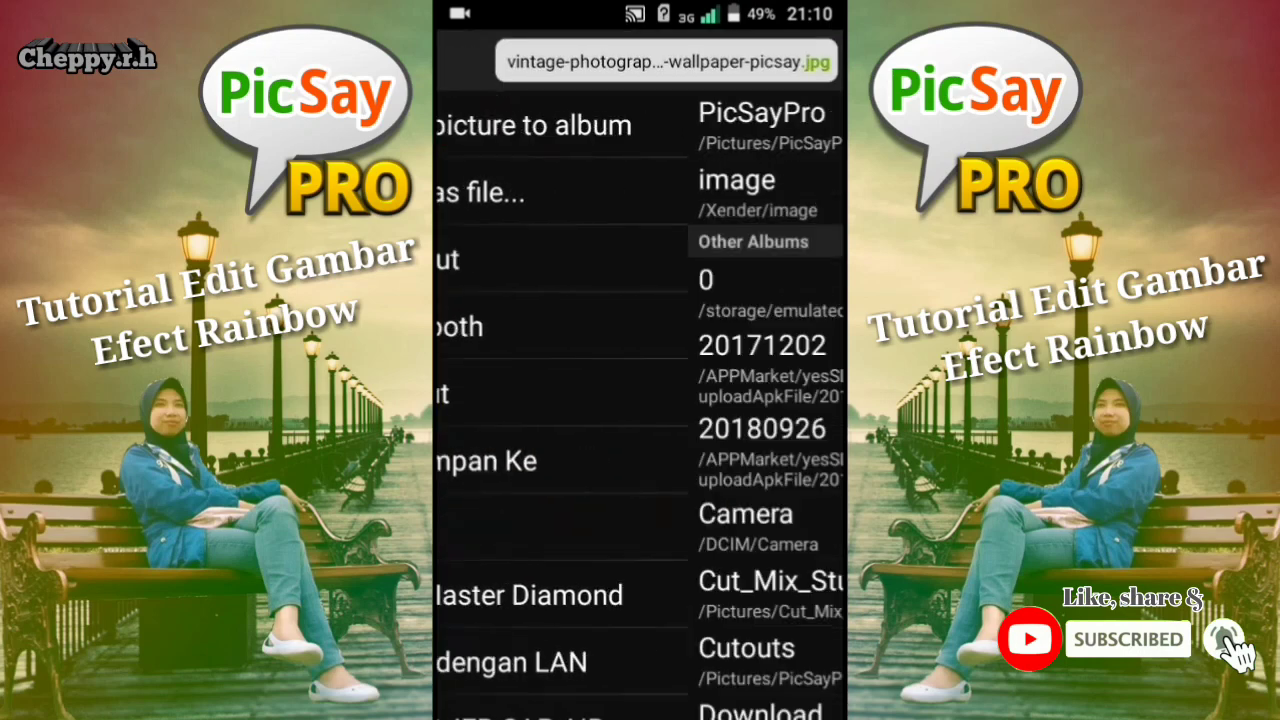
{"action": "left_click", "coordinate": [600, 125]}
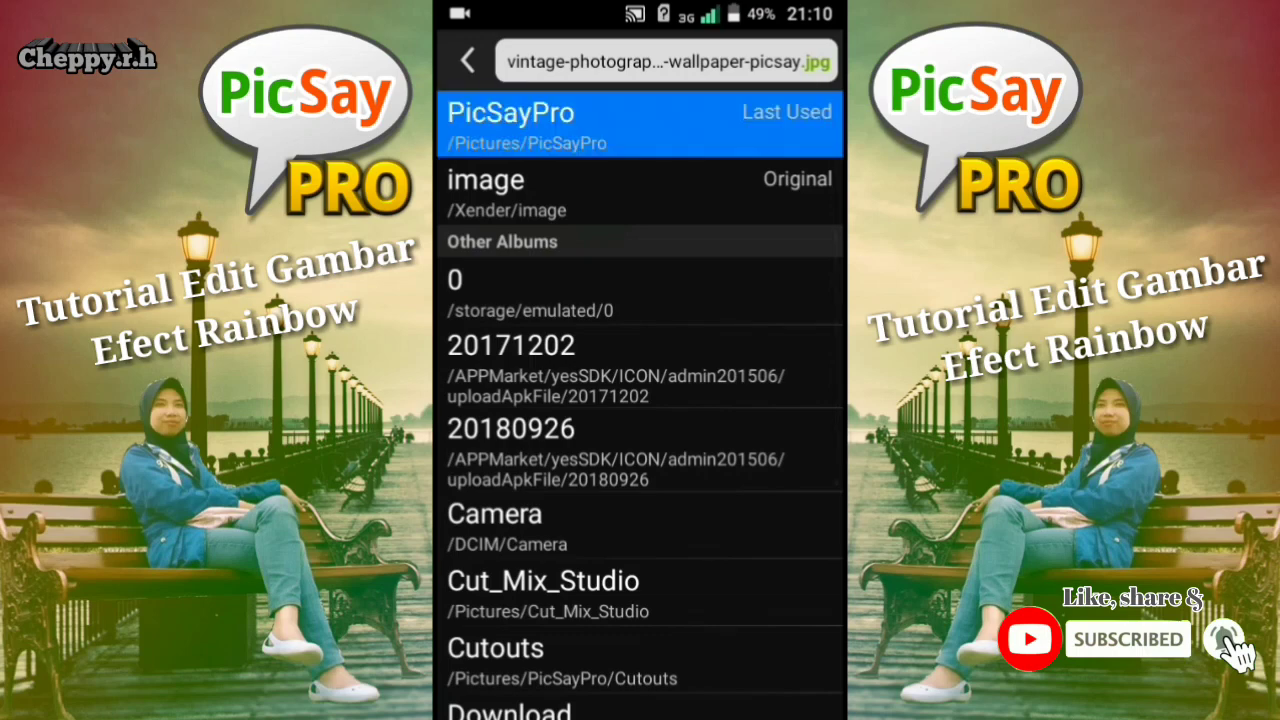